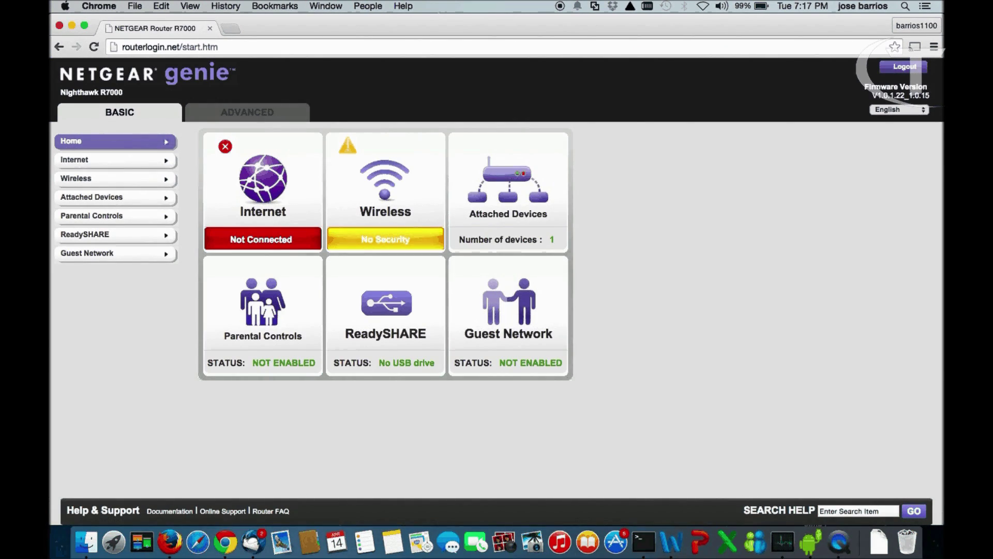
Bring up the router's Advanced LAN Setup: IP 192.168.1.1, DHCP range 192.168.1.100–254
click(234, 115)
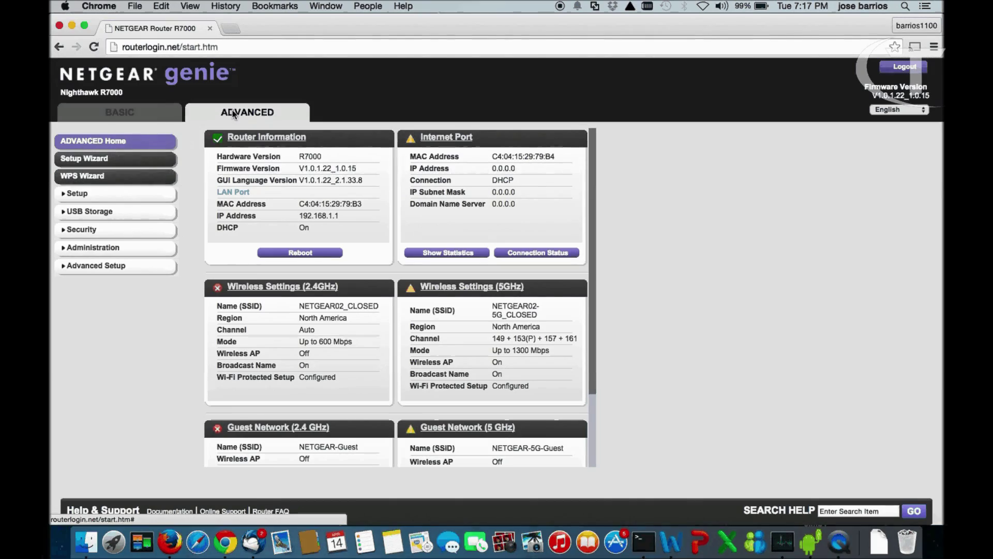
click(78, 195)
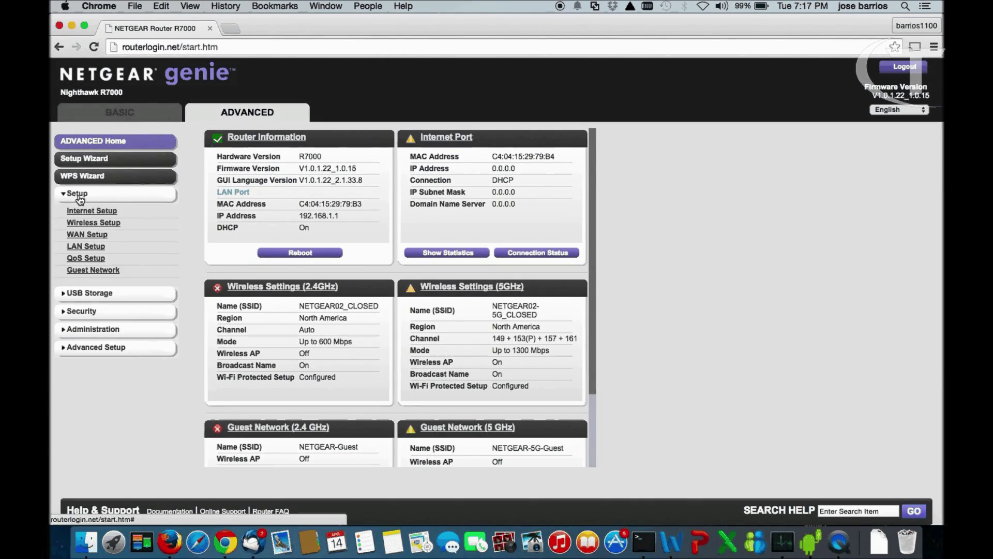
click(86, 248)
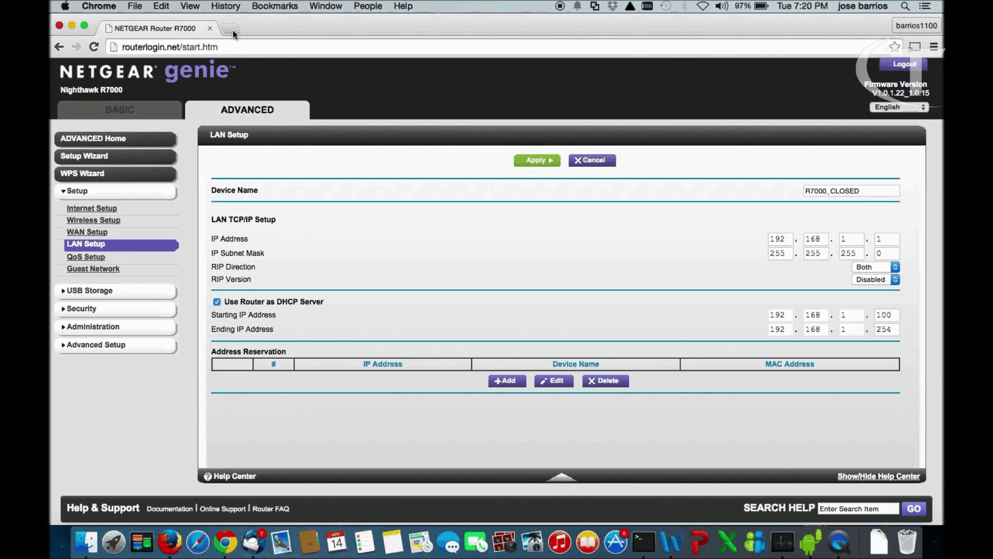
Load the access point at 192.168.1.2 in a new tab and review its Status overview
click(233, 30)
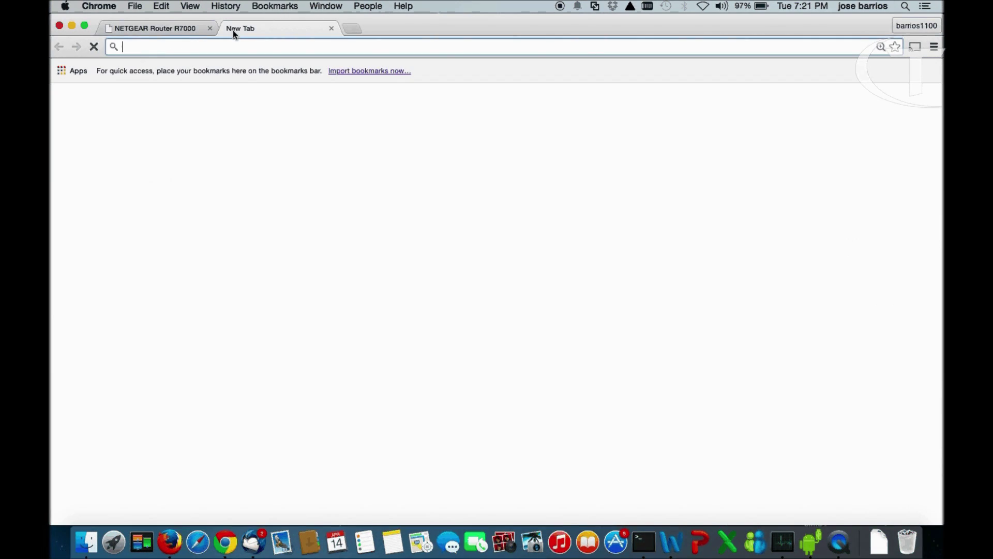
text(192.)
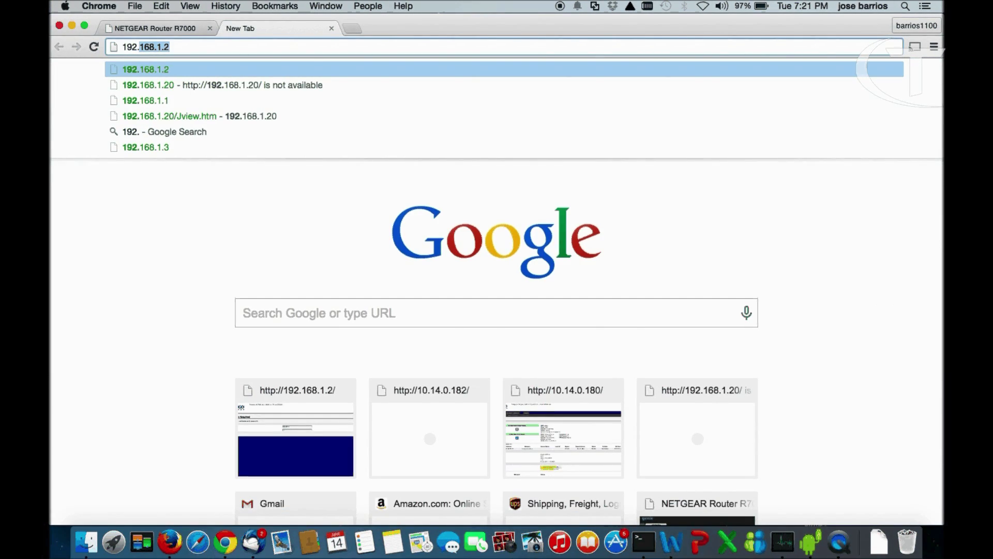
text(168.1.2)
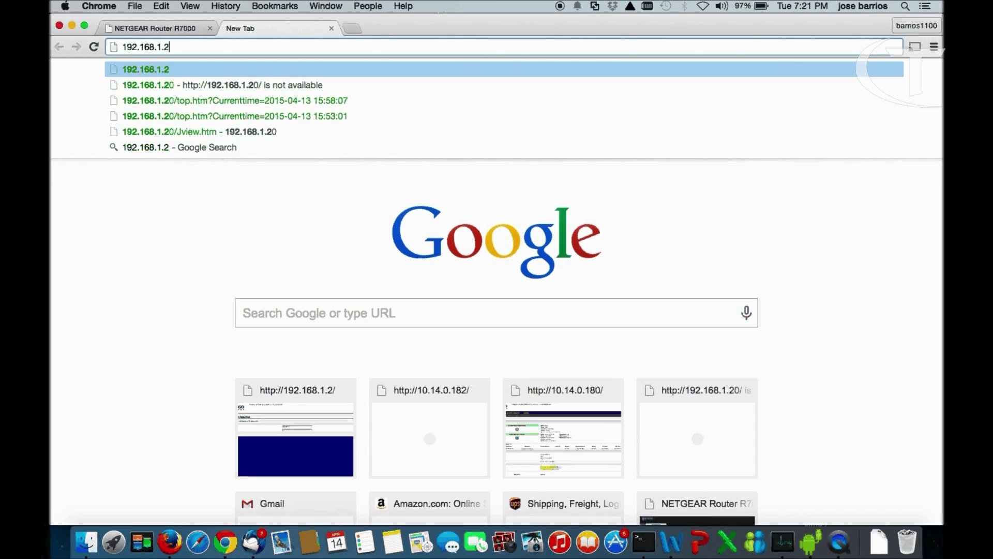
key(Return)
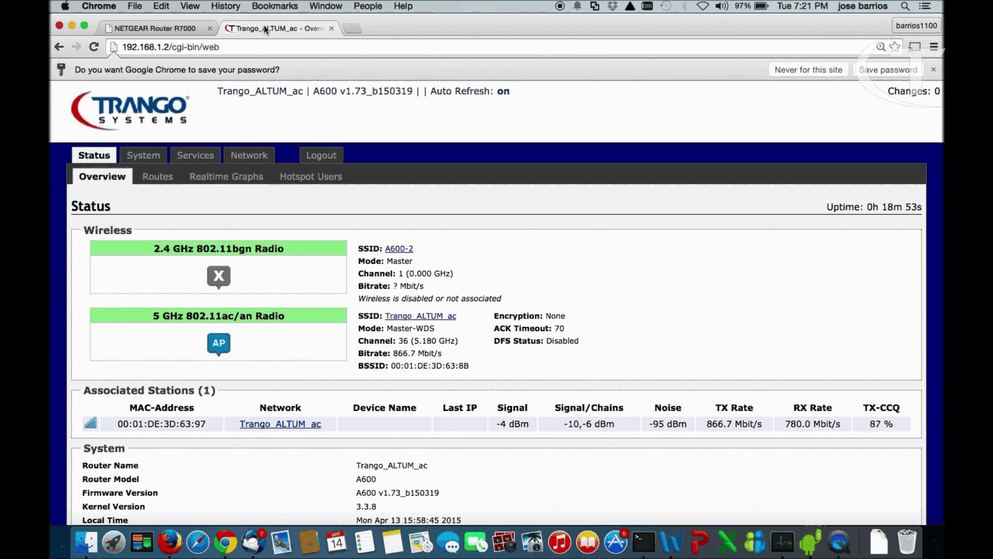
scroll(625, 269, down, 2)
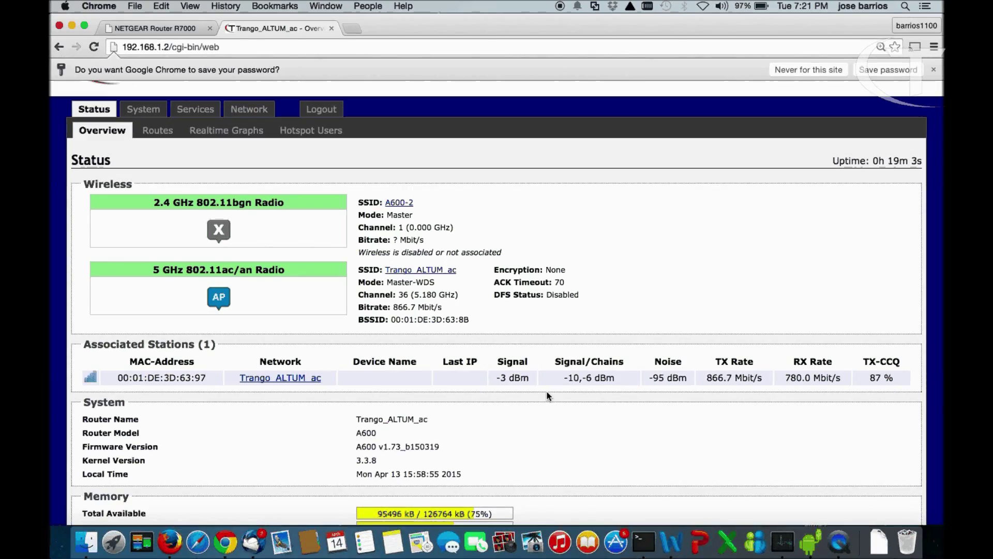
scroll(549, 395, up, 2)
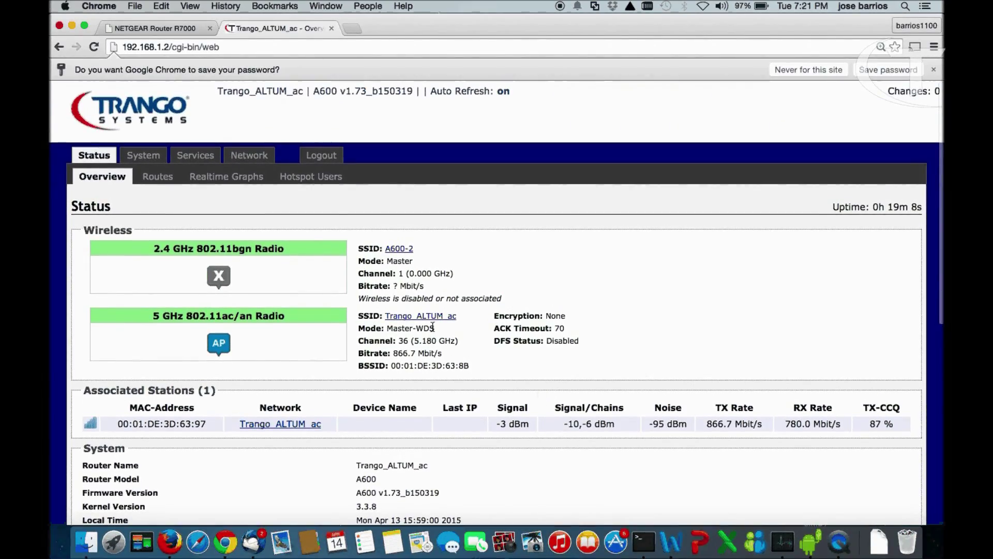
click(249, 155)
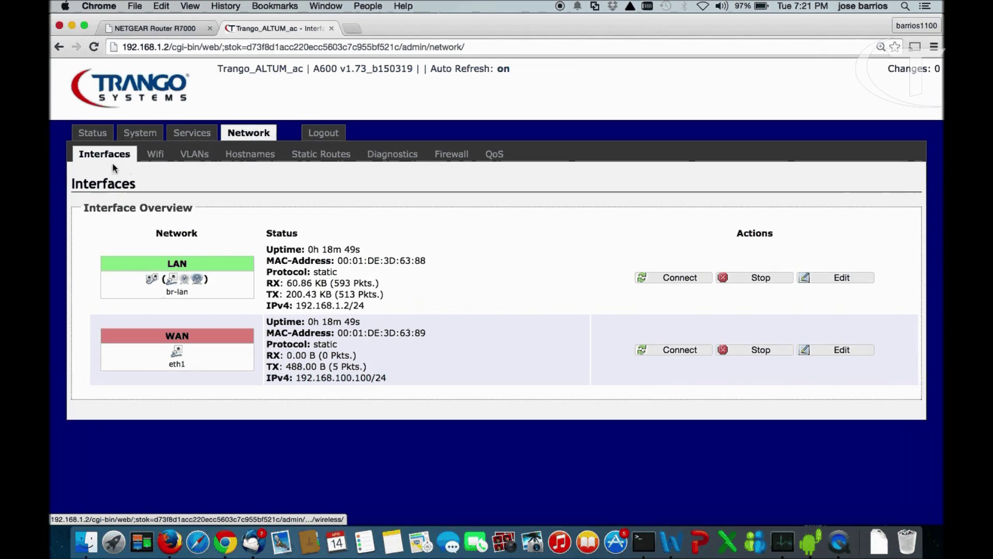
View the LAN interface page: static 192.168.1.2, netmask 255.255.255.0, no gateway
click(111, 157)
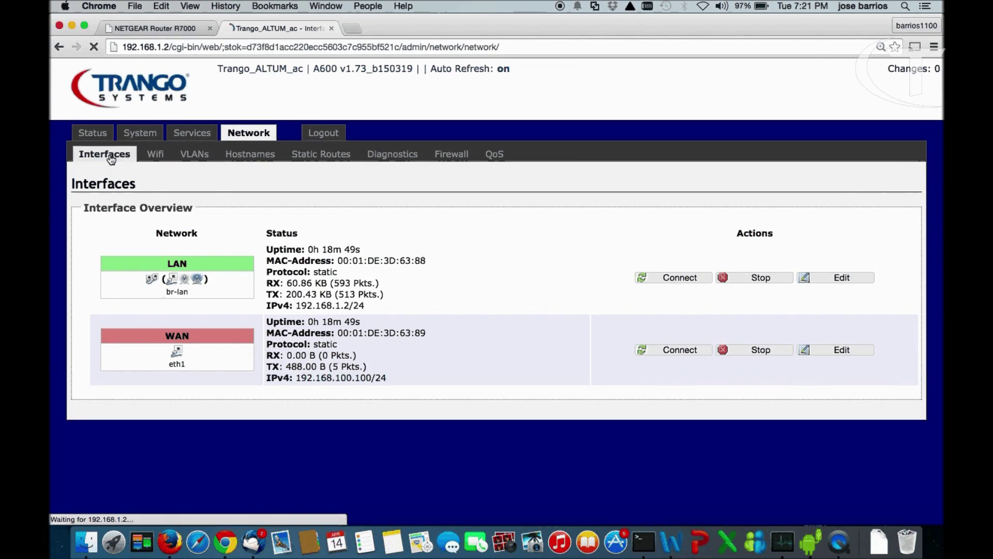
click(125, 178)
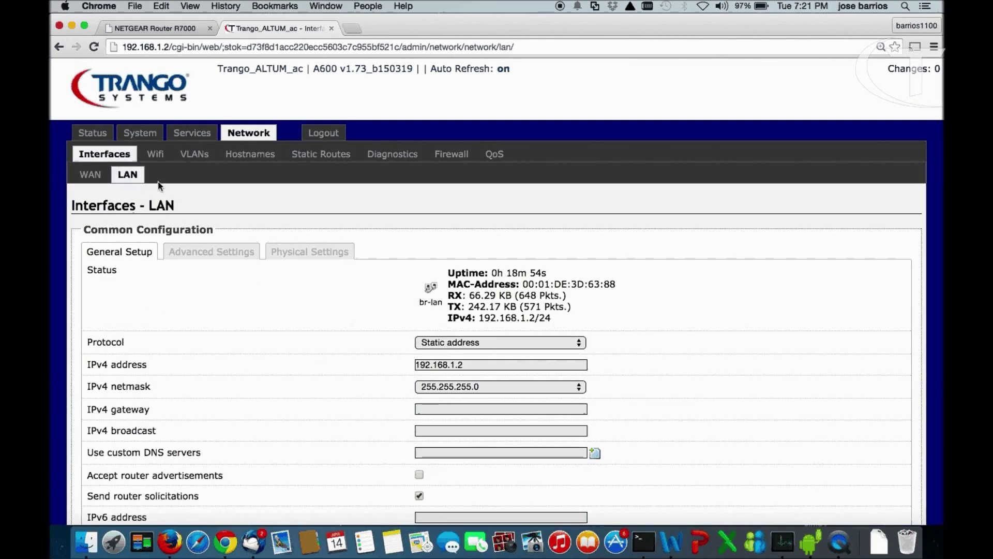
scroll(744, 308, down, 2)
scroll(744, 308, down, 2)
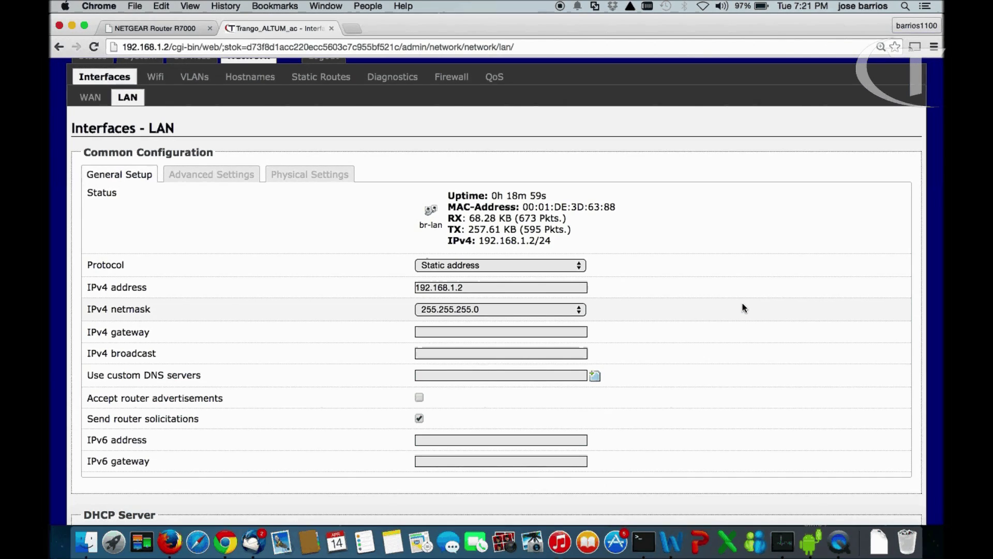
scroll(743, 307, down, 1)
scroll(743, 307, up, 2)
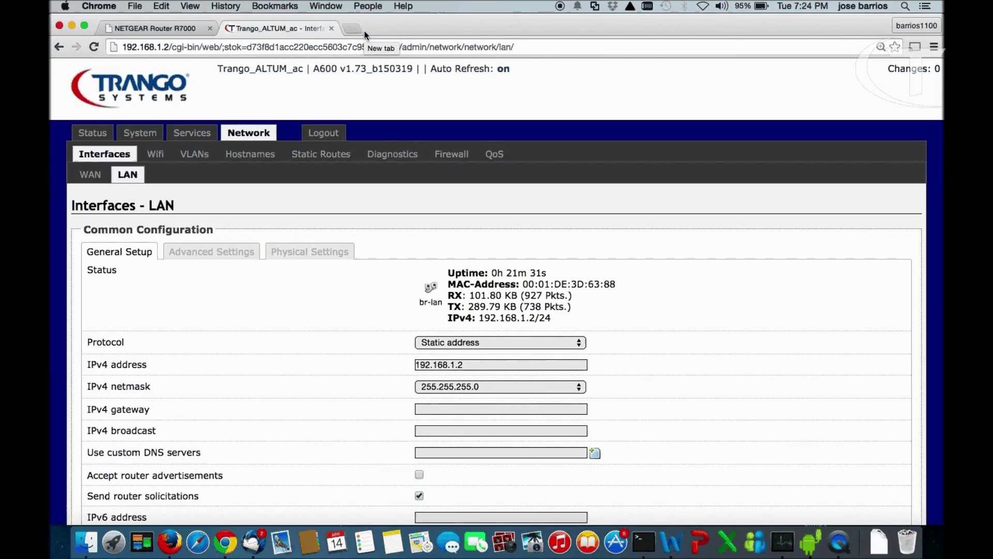
Load the second Trango unit at 192.168.1.3 in another browser tab
click(364, 30)
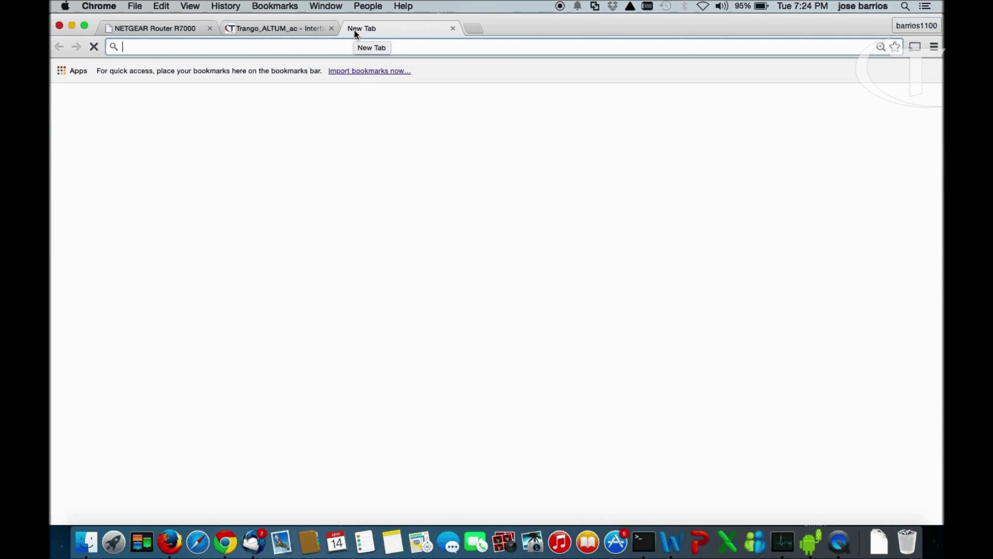
text(192.168.1.3)
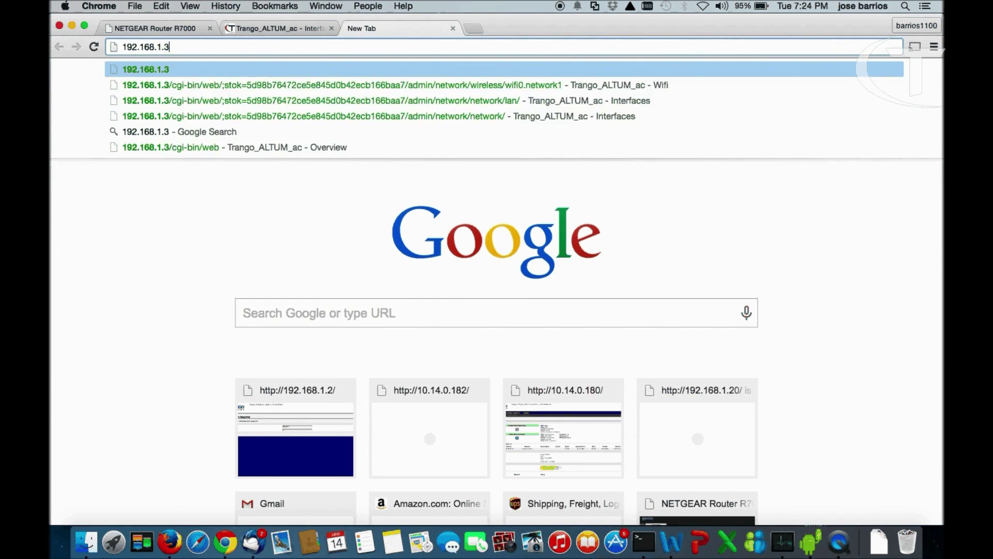
key(Return)
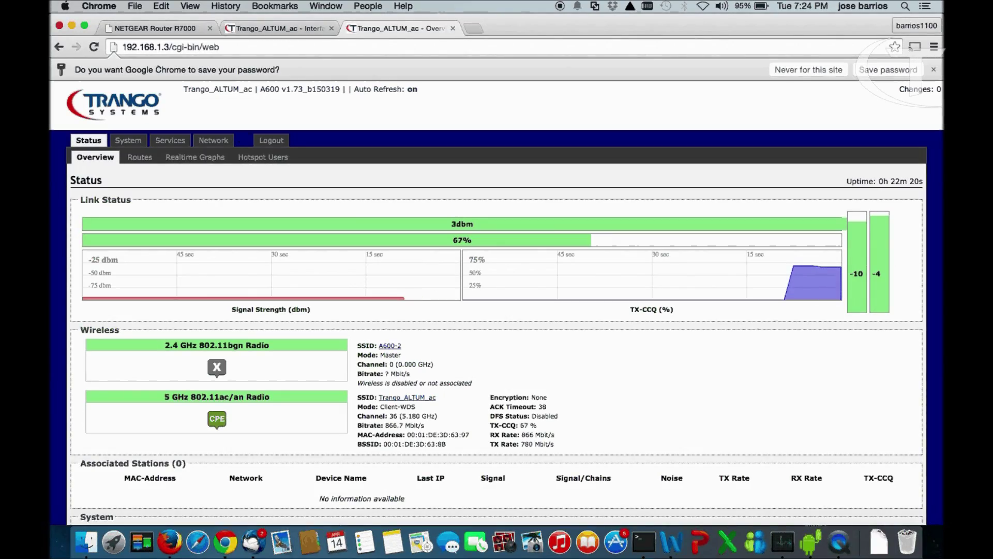
Edit the 2.4 GHz 802.11bgn radio's Master network A600-2 from the Wifi overview
click(216, 142)
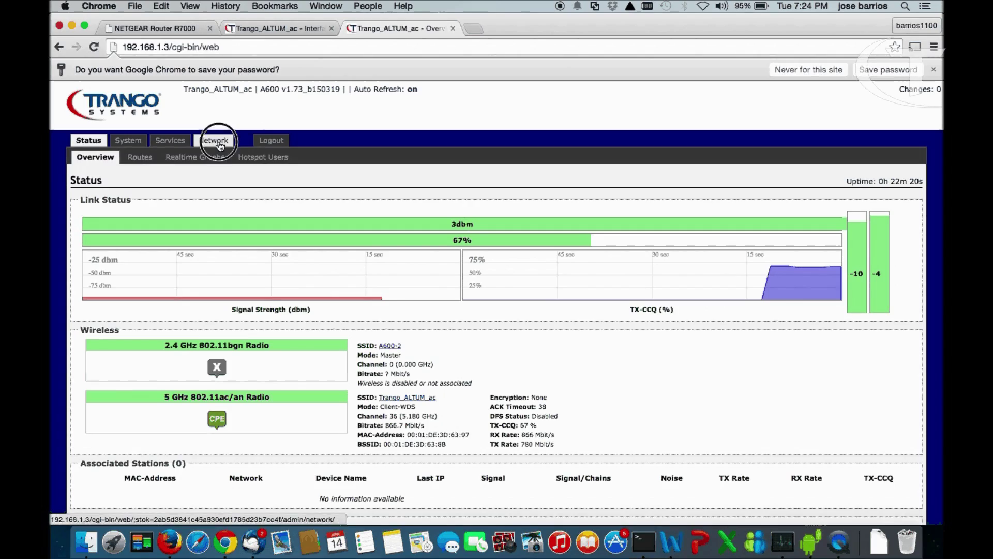
click(142, 136)
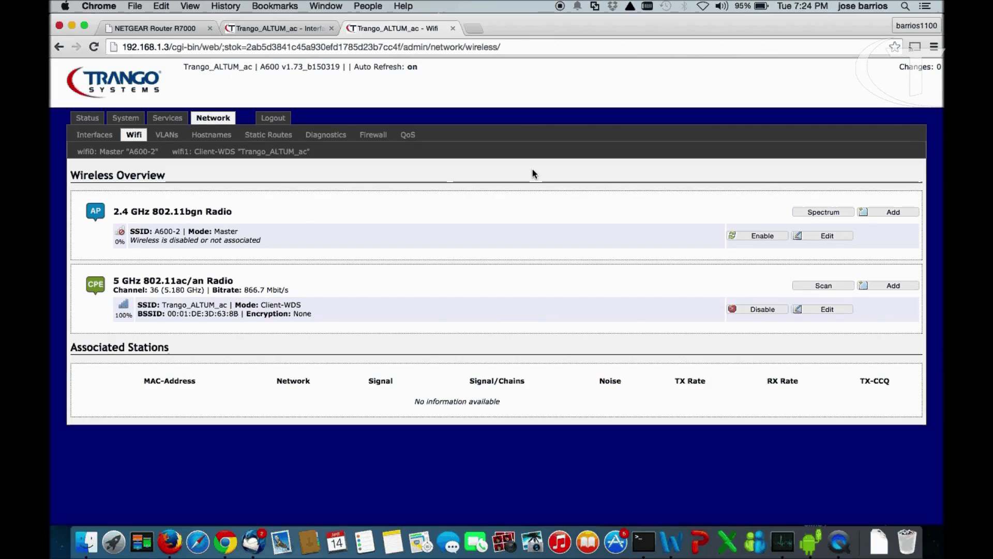
click(838, 240)
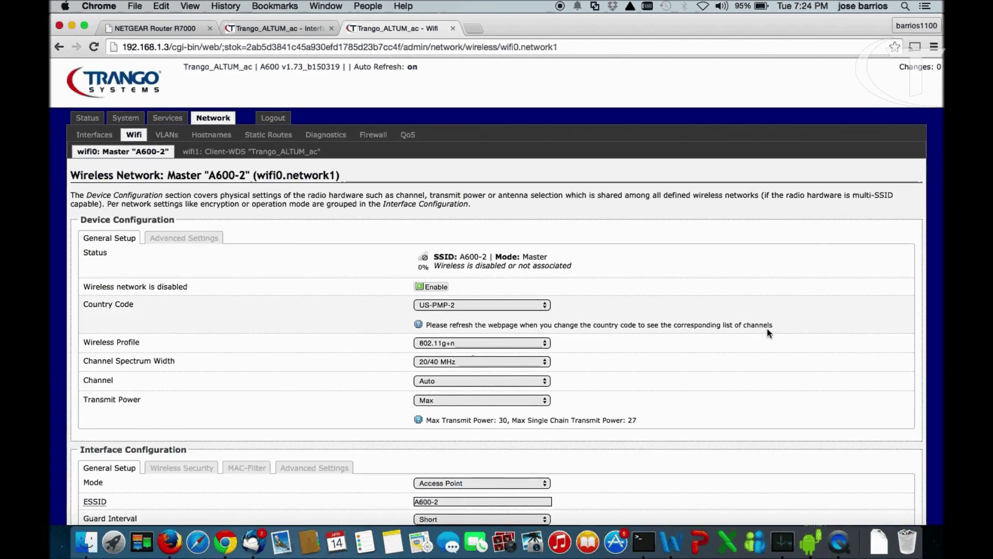
scroll(768, 327, down, 3)
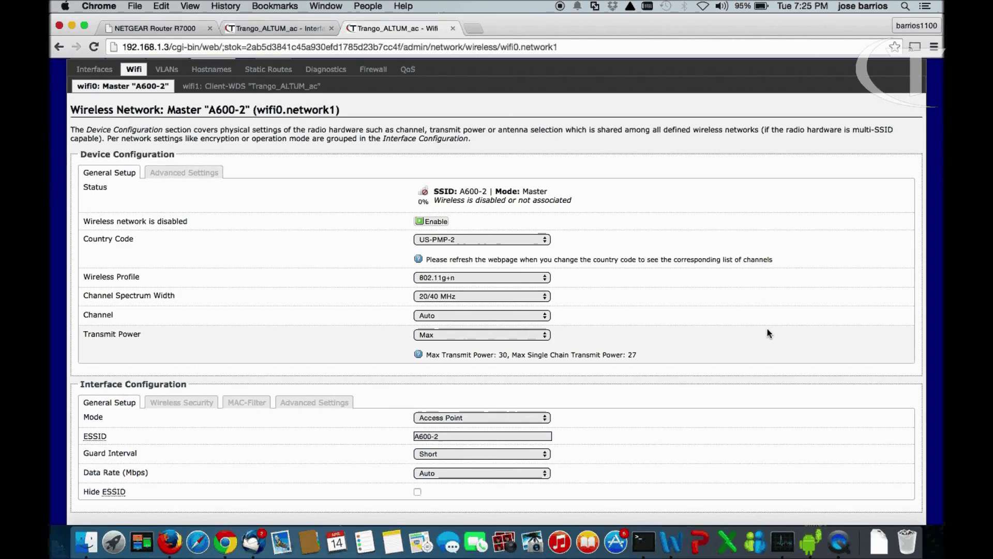
scroll(768, 328, down, 2)
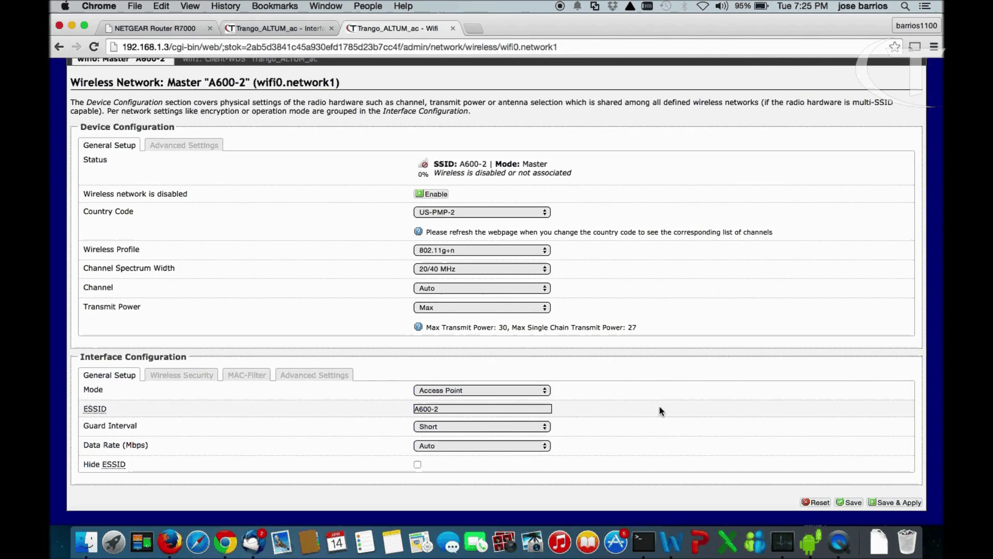
Replace the ESSID A600-2 with Trango_Video_Test and save & apply
click(446, 409)
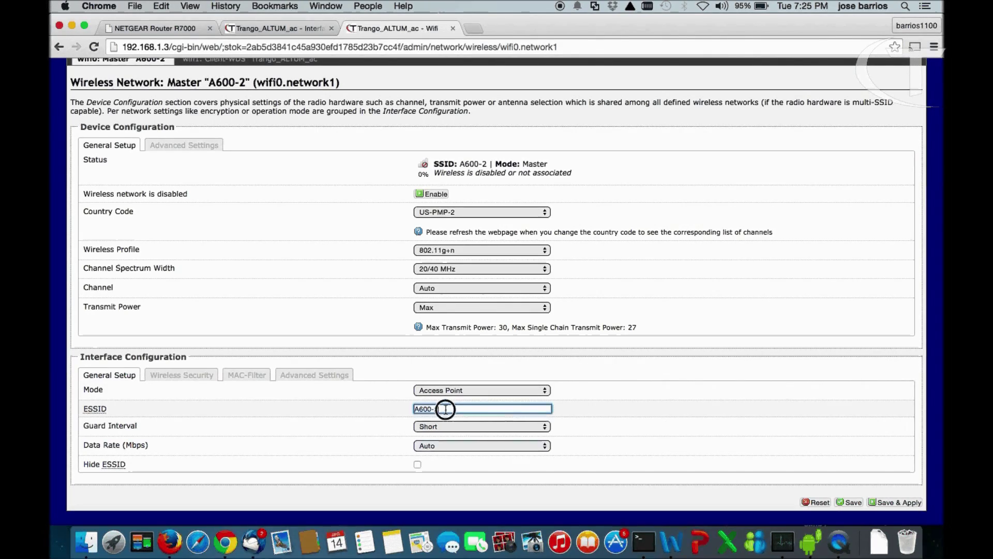
key(BackSpace)
text(Trango)
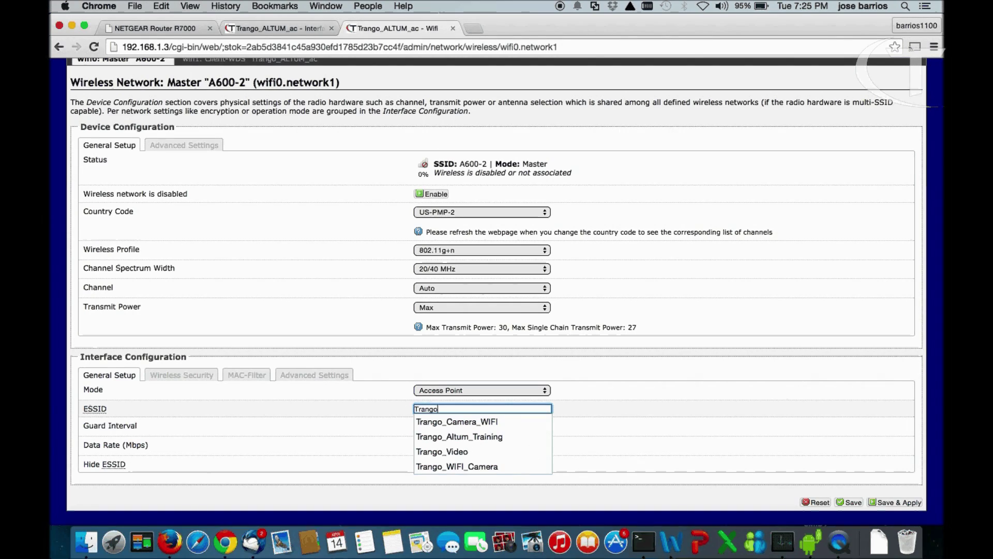
text(_Video)
key(BackSpace)
key(BackSpace)
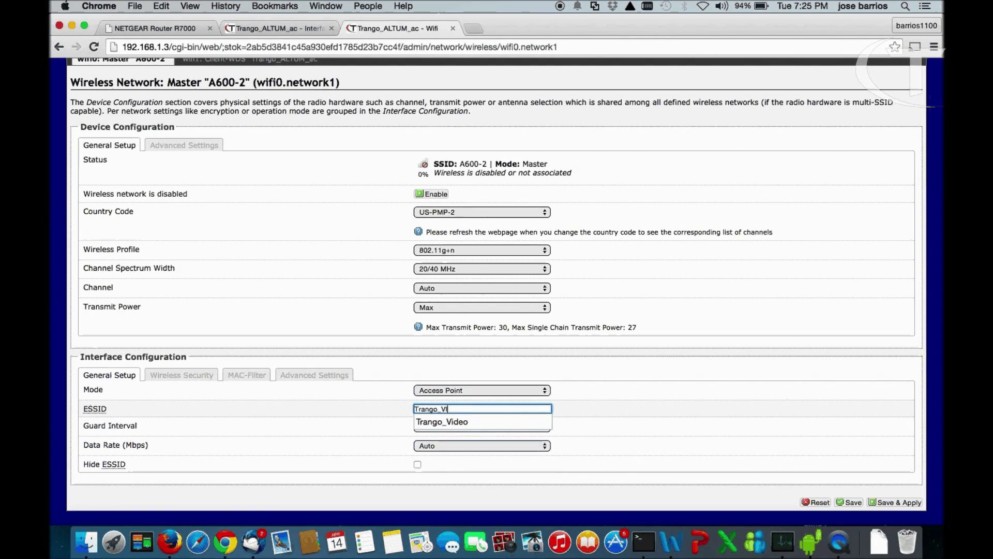
text(eo )
text(Tes)
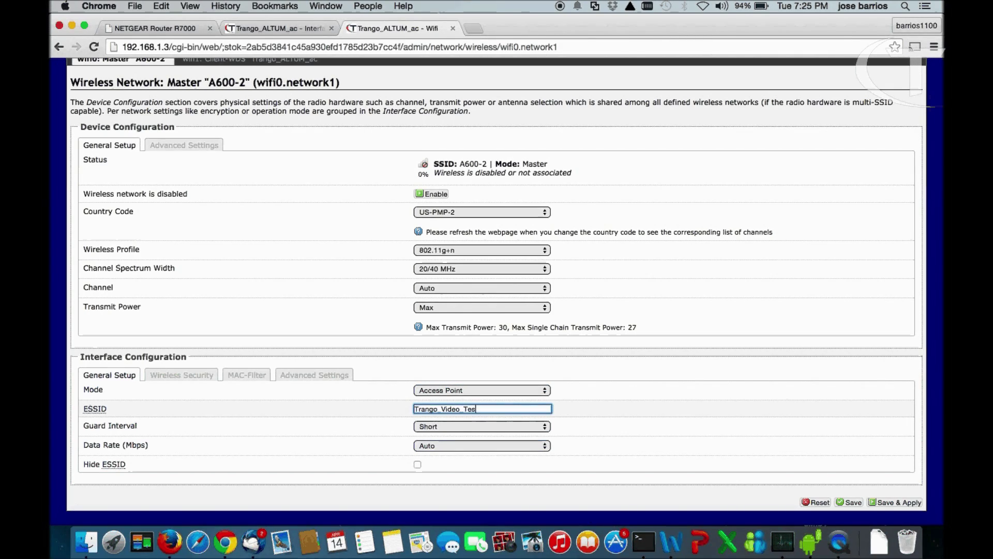
text(t)
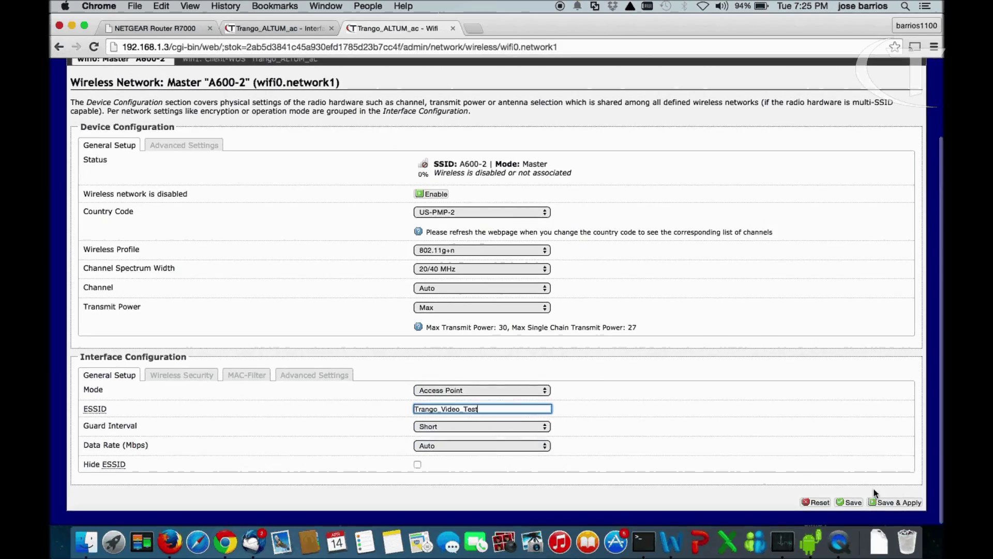
click(902, 503)
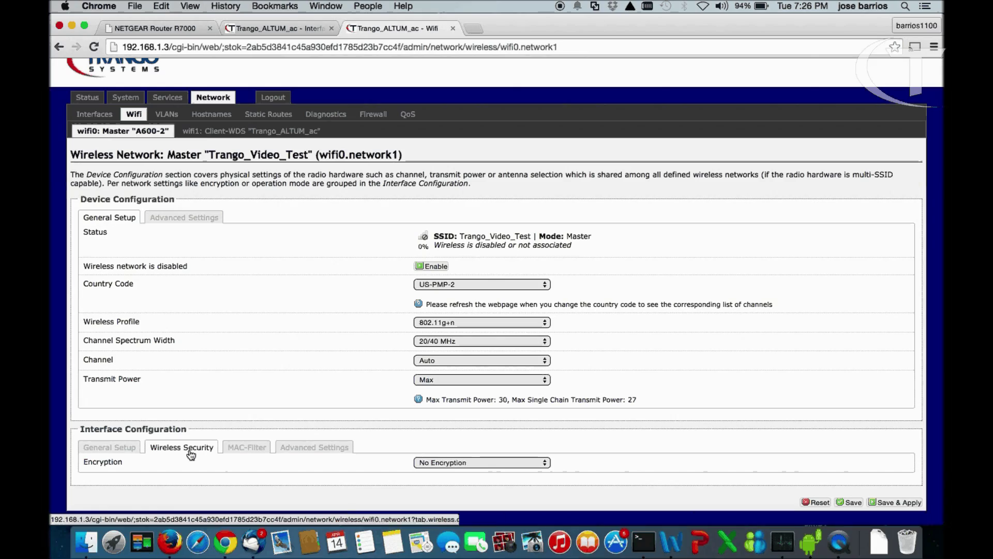
Set encryption to WEP Shared Key, enter a Key #1 value, and save & apply
click(546, 462)
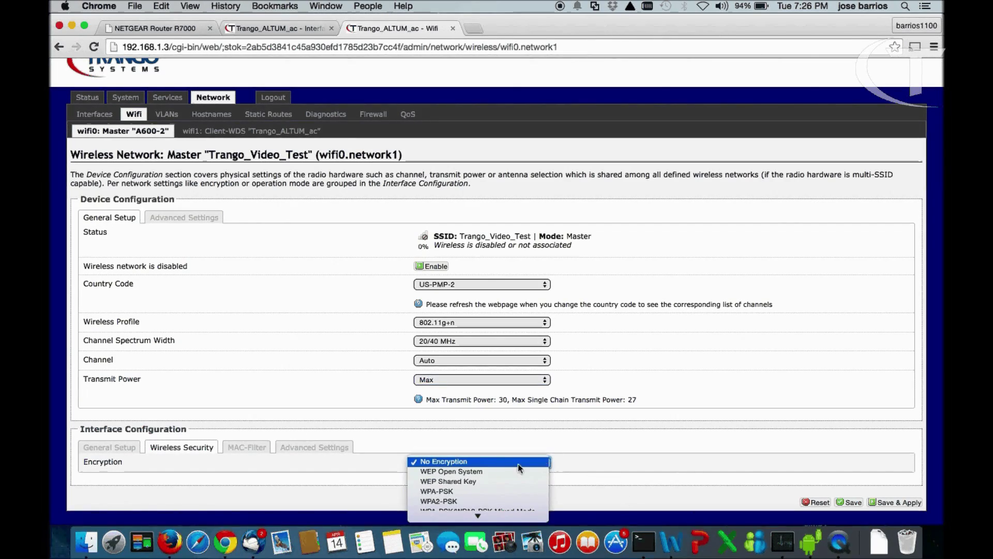
click(462, 482)
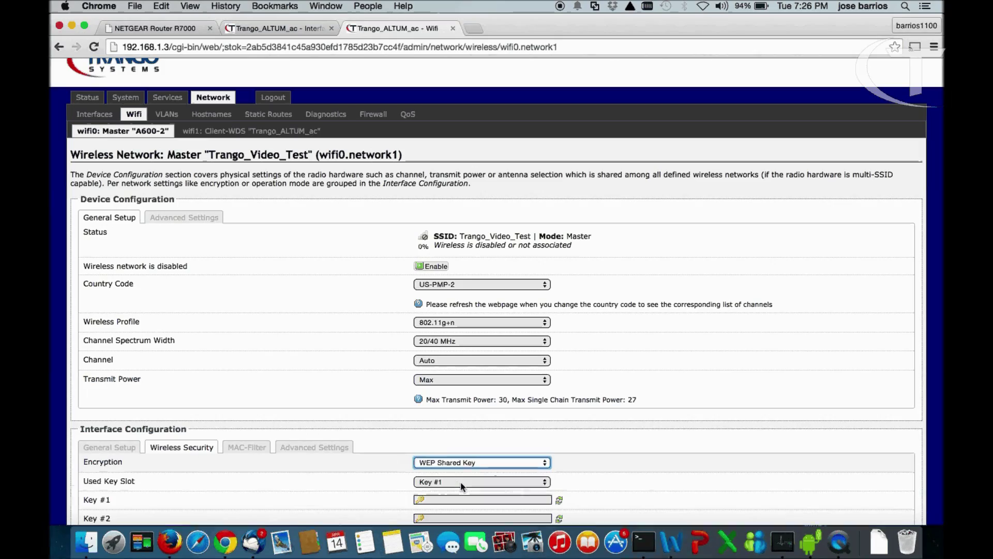
scroll(651, 446, down, 5)
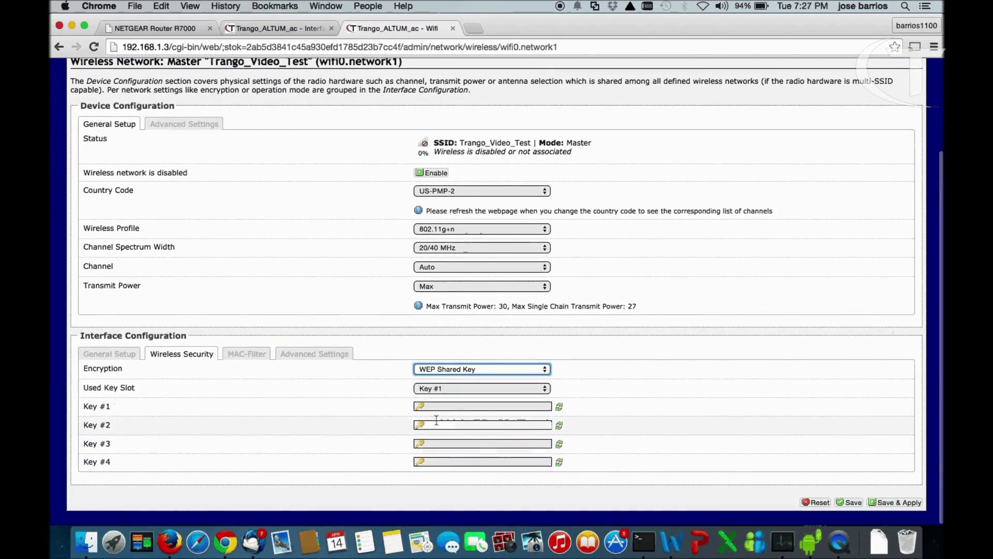
click(431, 406)
text(••)
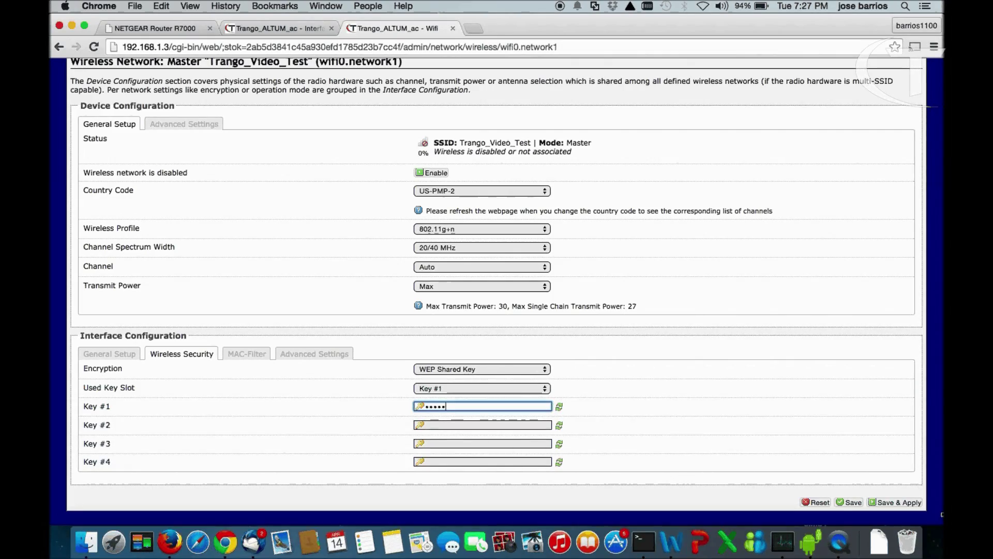
click(903, 506)
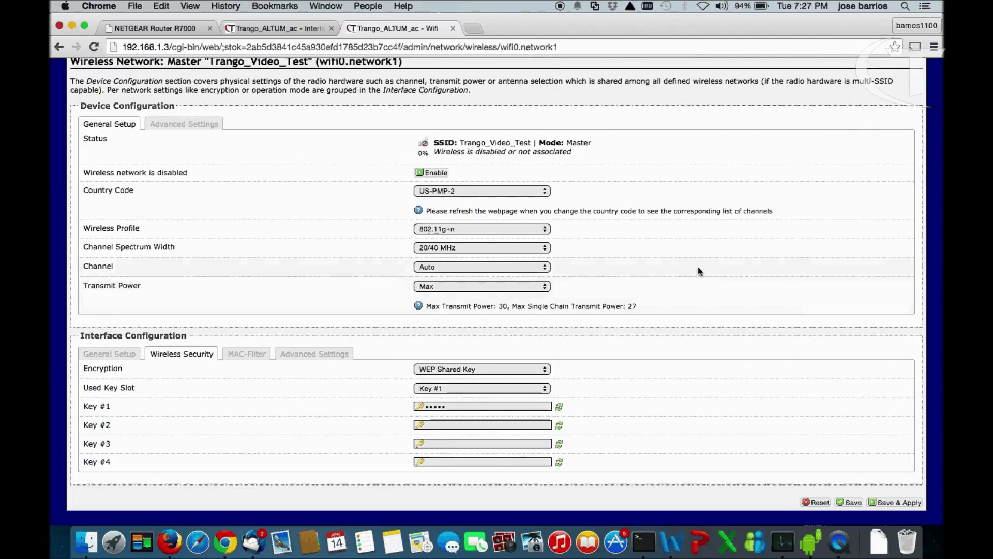
Enable Trango_Video_Test, save & apply, then check Status: channel 1, WEP-40 Shared Auth
scroll(703, 238, up, 3)
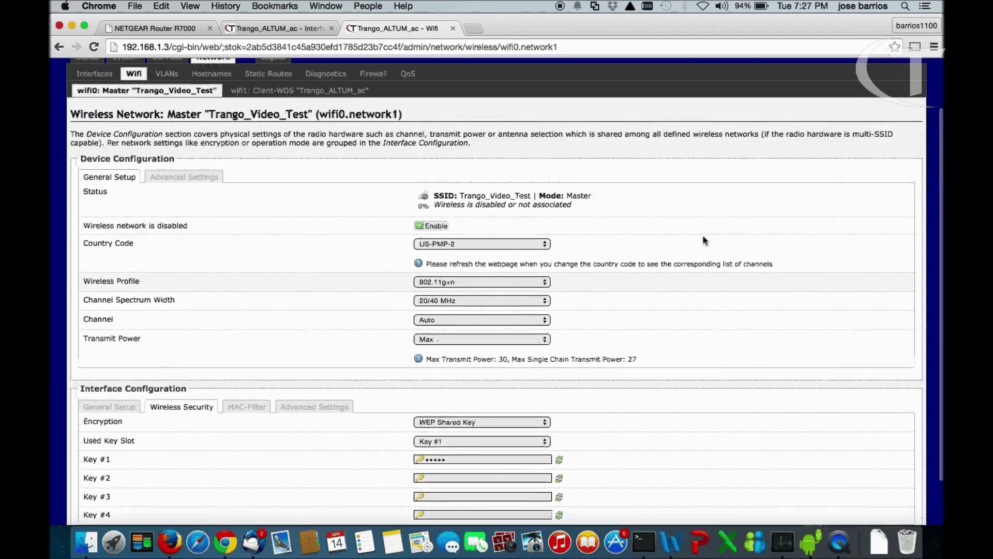
scroll(703, 239, down, 2)
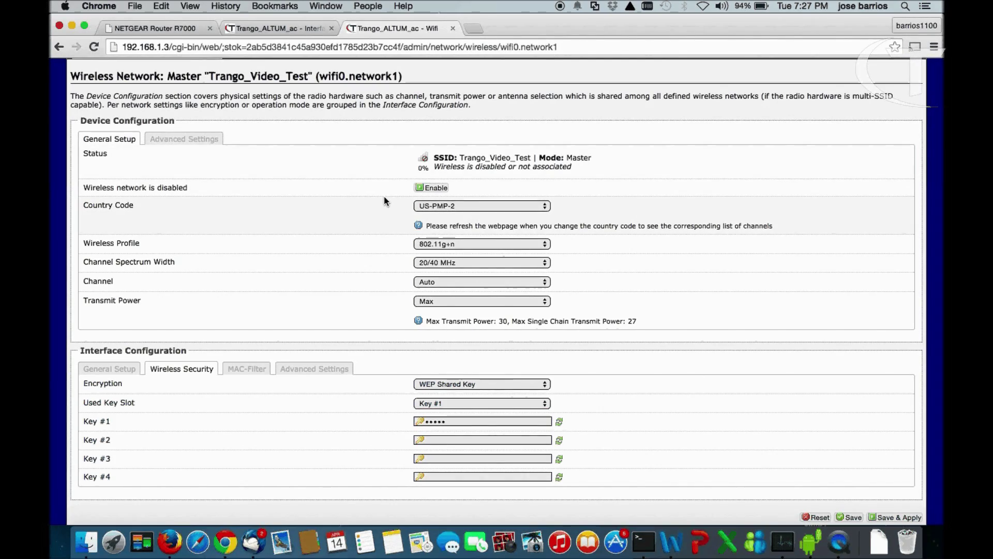
click(439, 192)
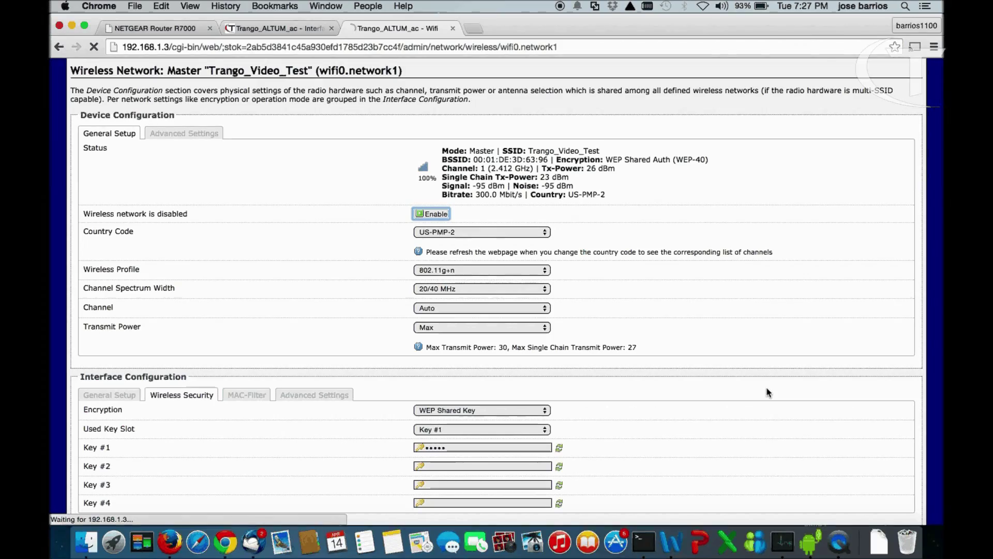
scroll(765, 387, down, 2)
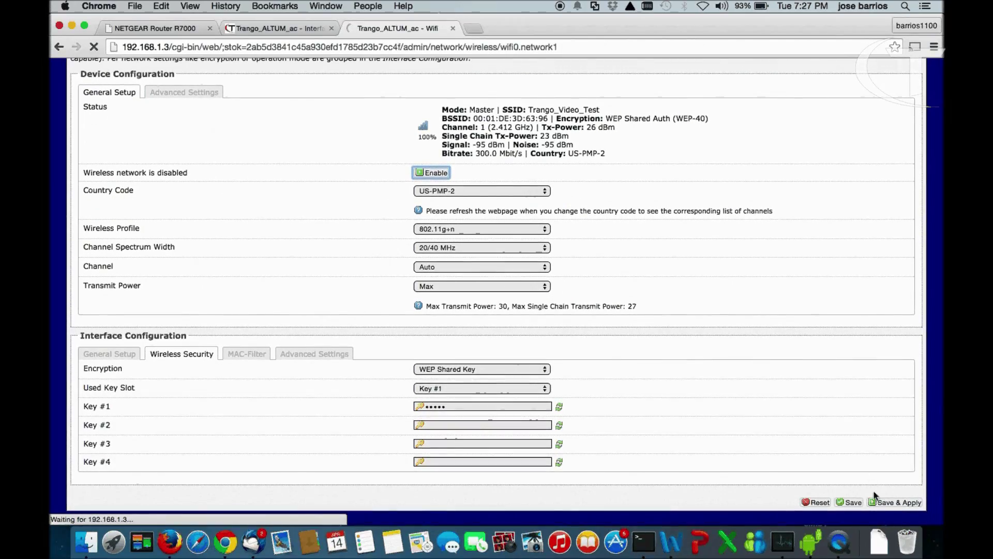
click(886, 505)
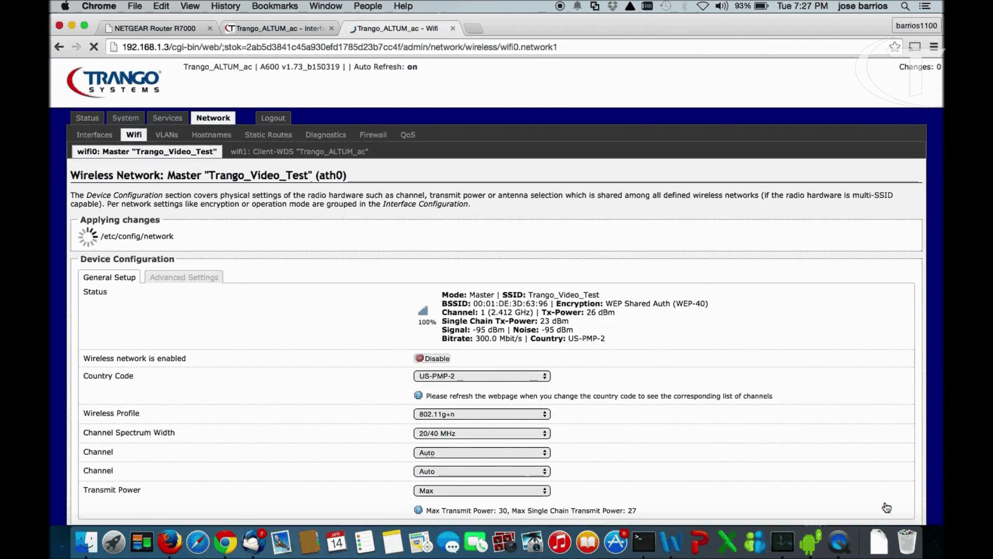
click(92, 101)
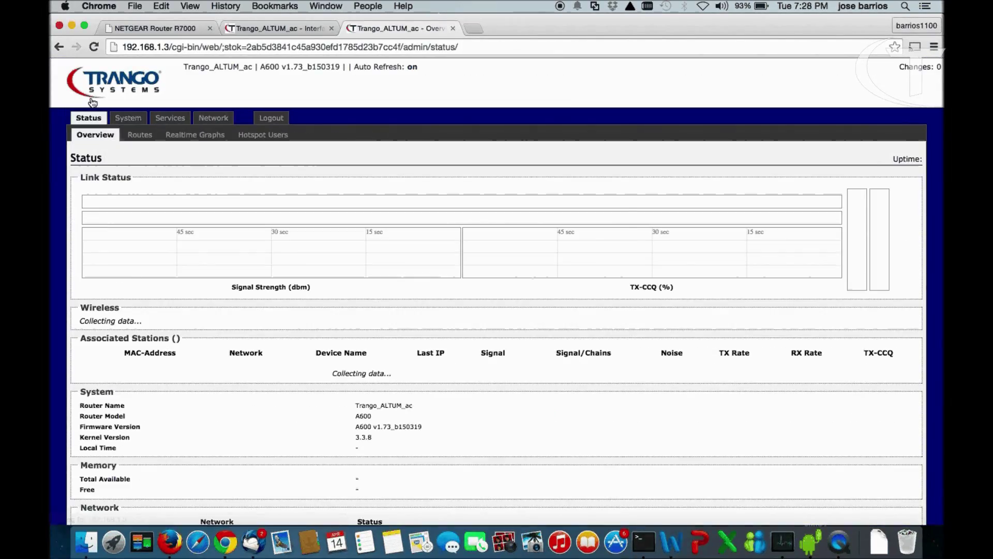
scroll(665, 299, down, 4)
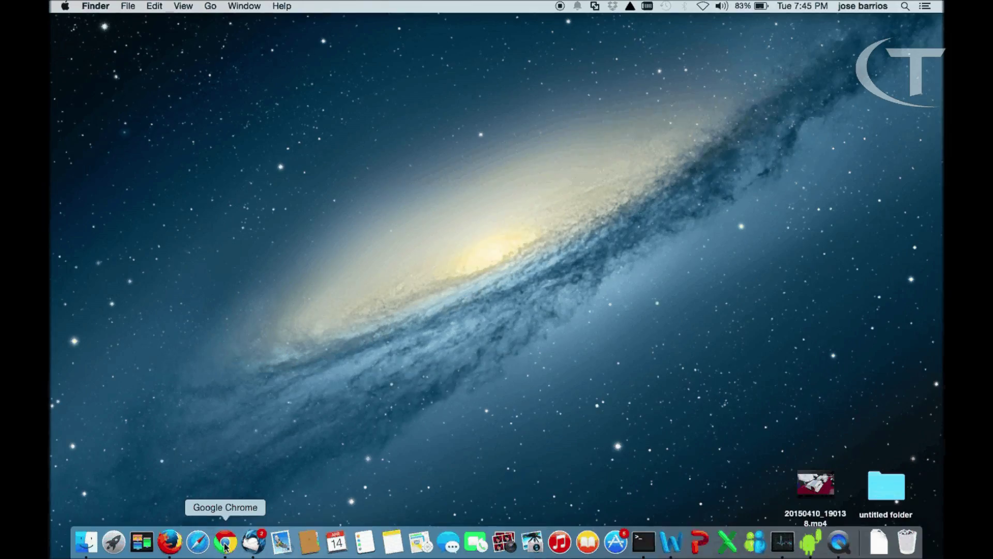
Load the camera at 192.168.1.20 in a new window and reach its Wireless configuration
click(225, 542)
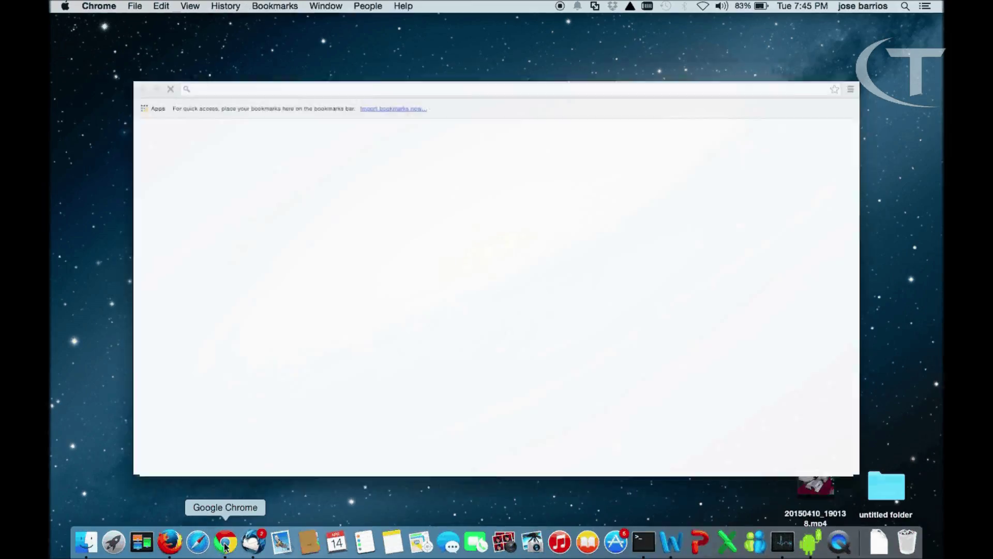
text(192)
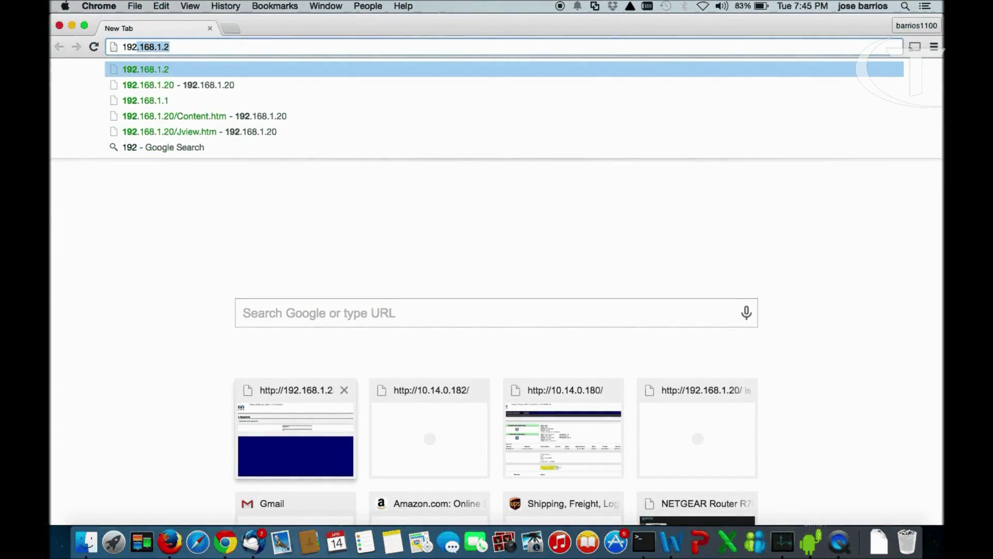
text(.168.1.20)
key(Return)
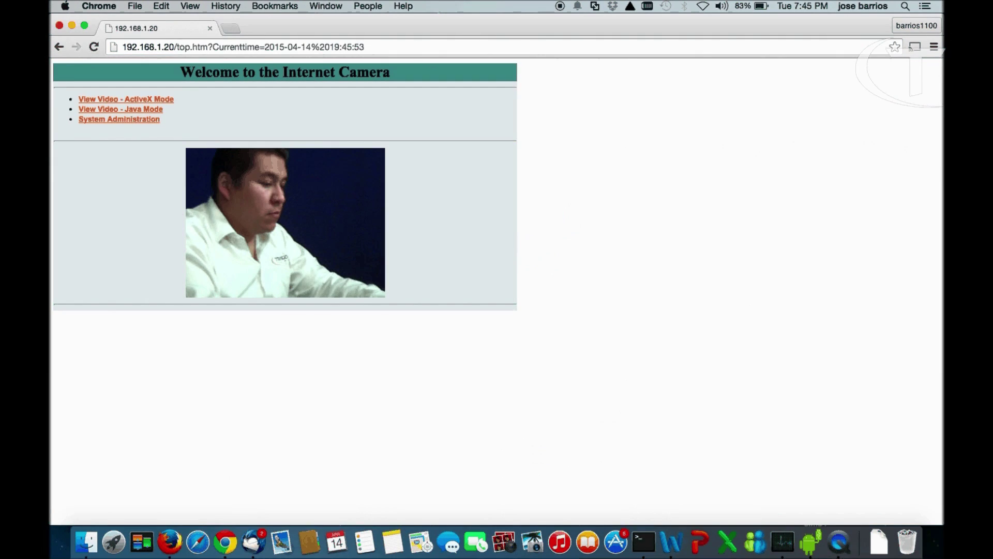
click(129, 119)
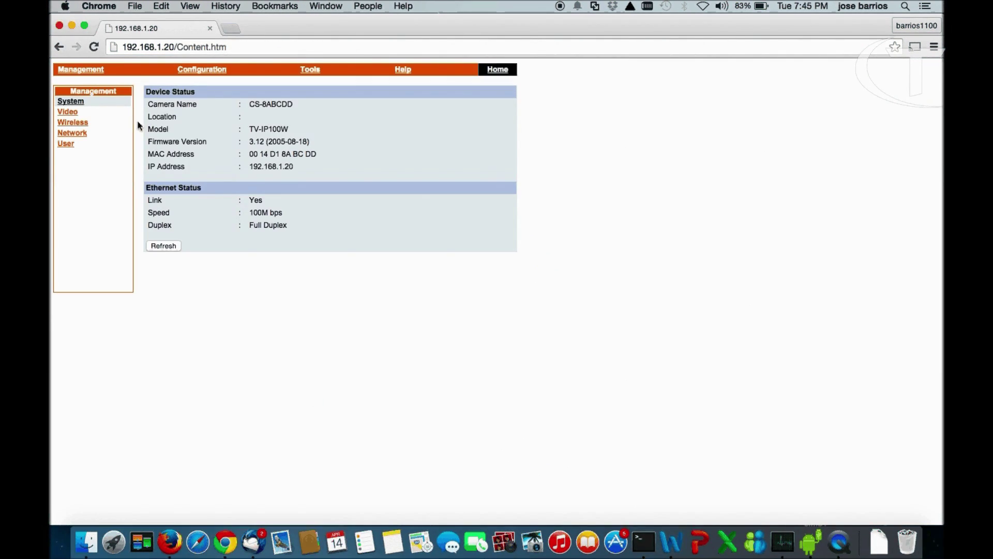
click(201, 71)
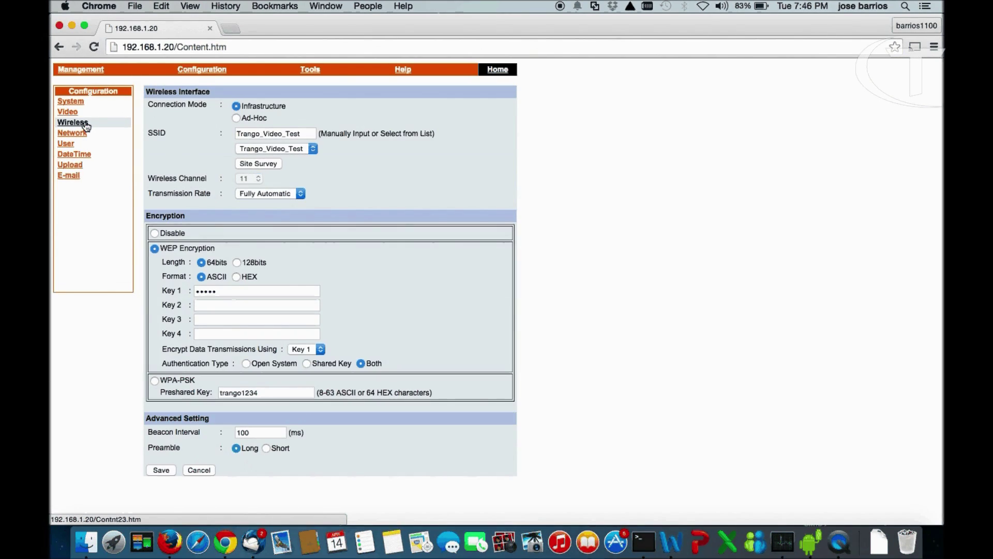
Select Trango_Video_Test via Site Survey and save the camera's 64-bit WEP Key 1 settings
click(262, 163)
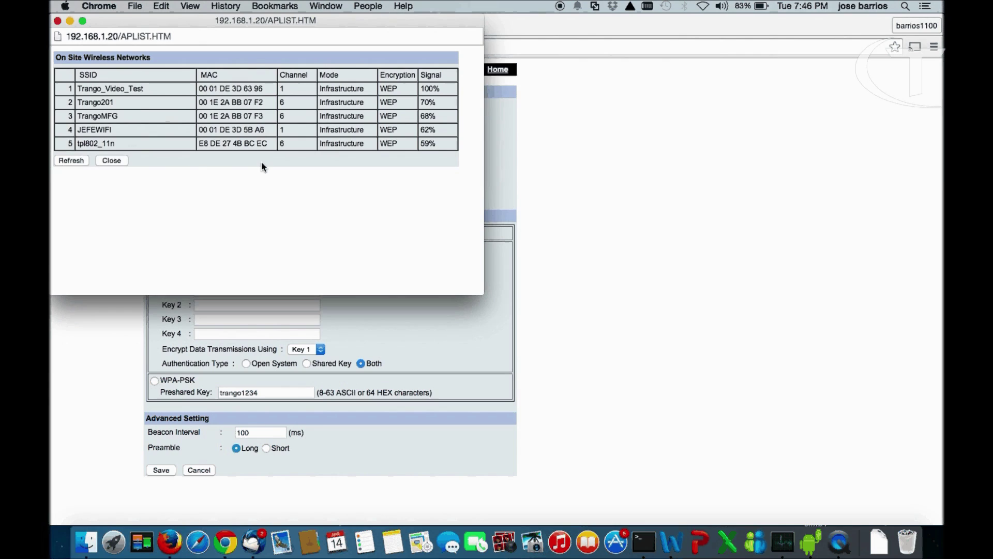
click(111, 160)
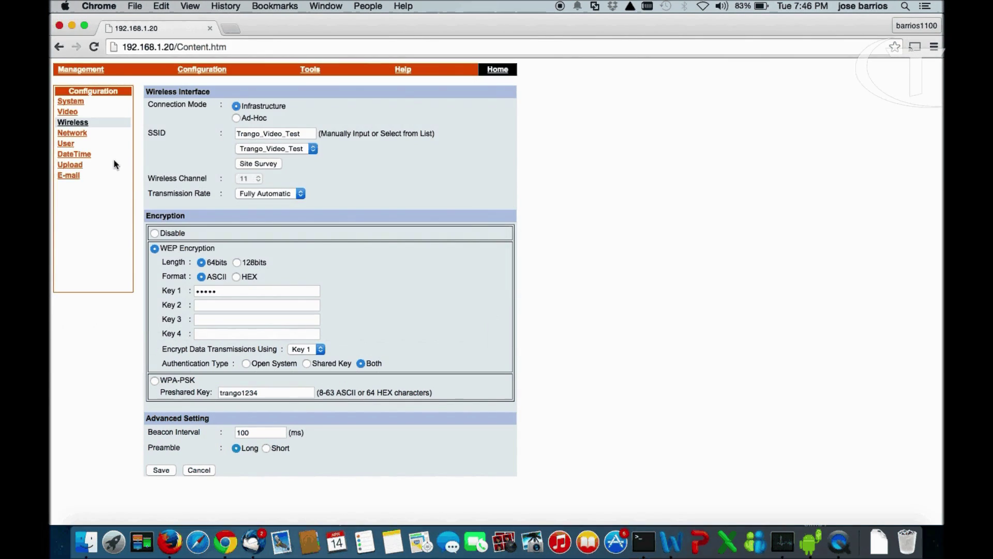
click(313, 147)
click(283, 149)
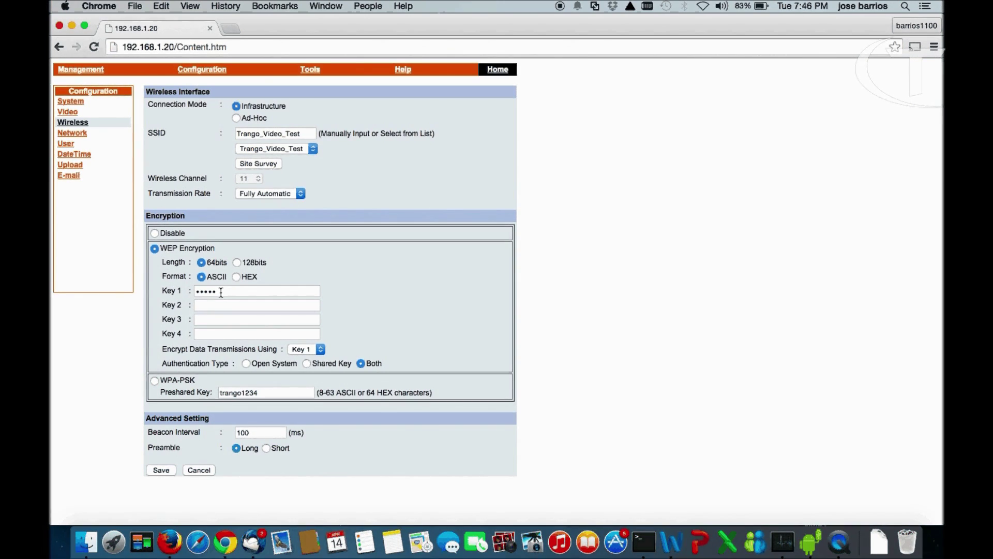
click(162, 471)
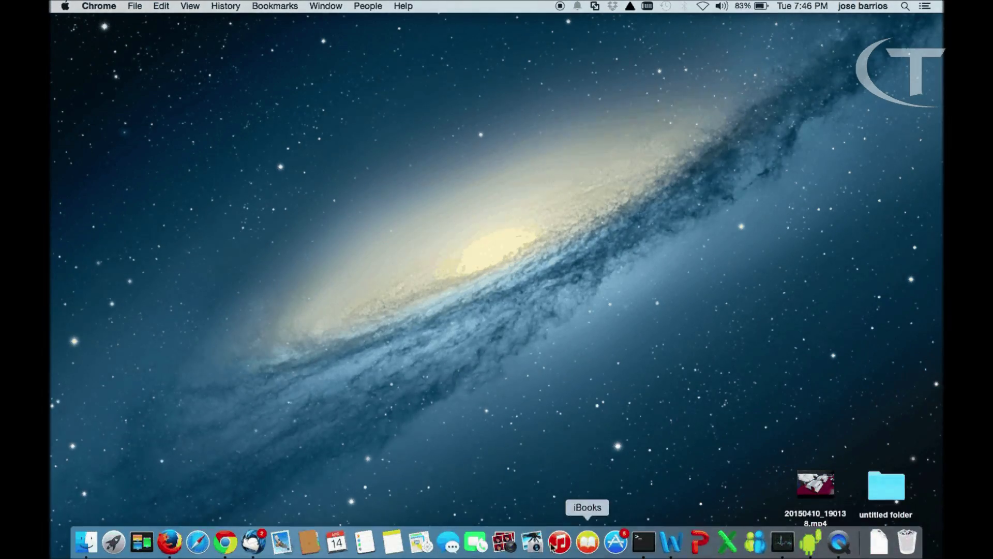
Load the router page at 192.168.1.3 in a new Chrome window and log in with the admin password
click(230, 542)
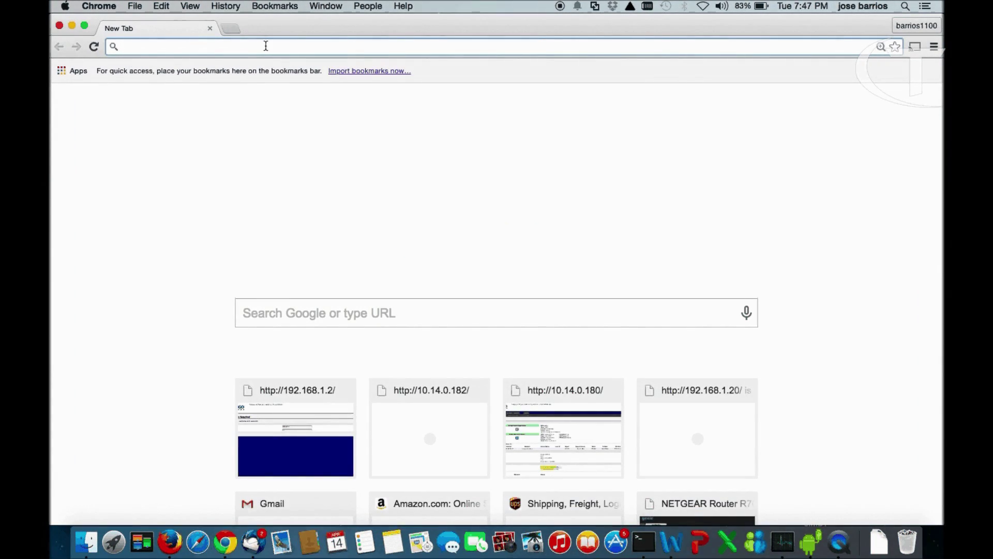
text(192.168.1.2)
key(BackSpace)
text(3)
key(Return)
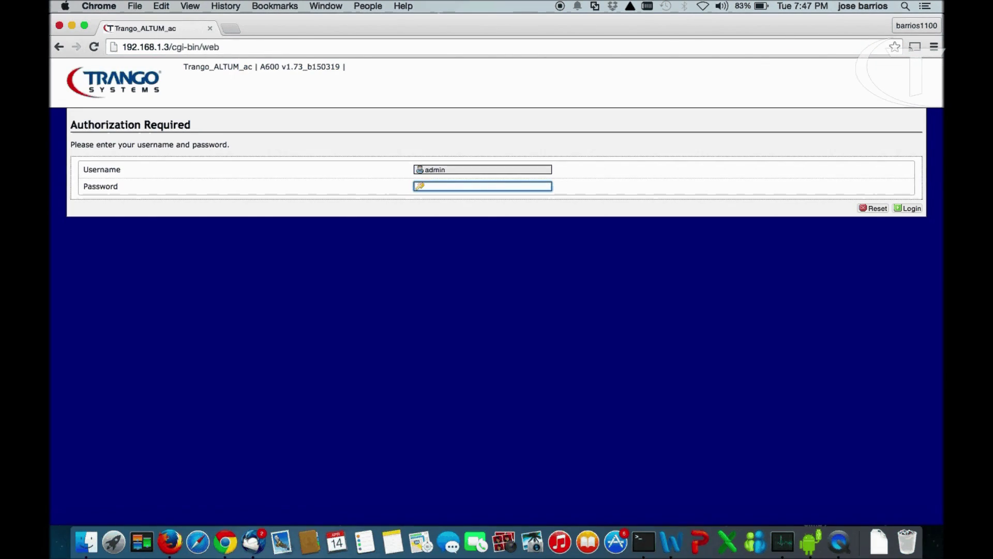
text(tra)
key(Return)
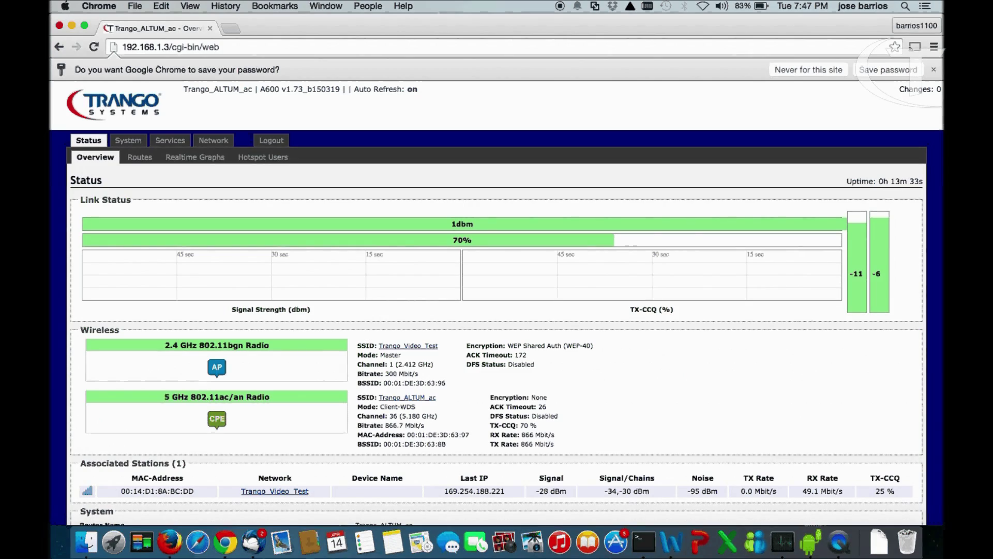
scroll(414, 166, down, 2)
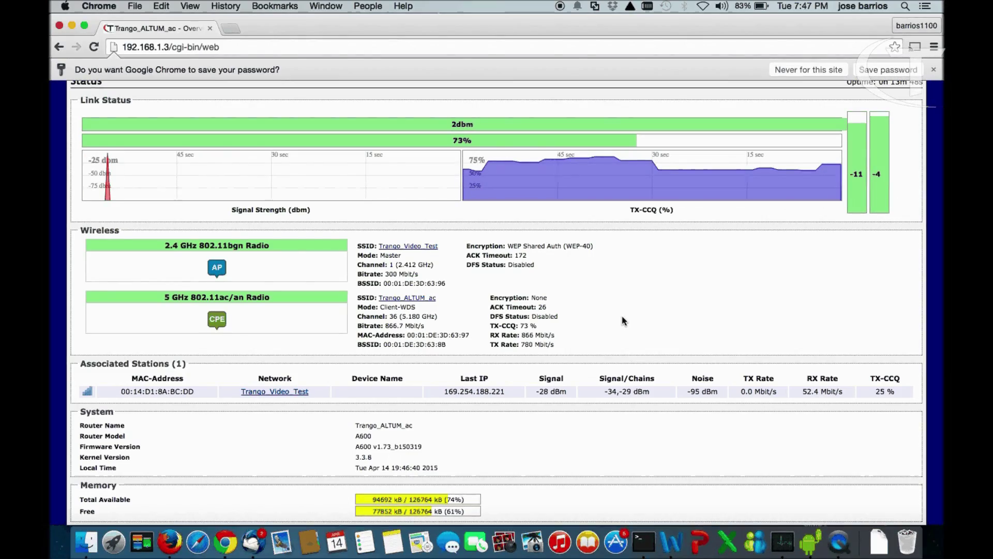
scroll(696, 308, up, 3)
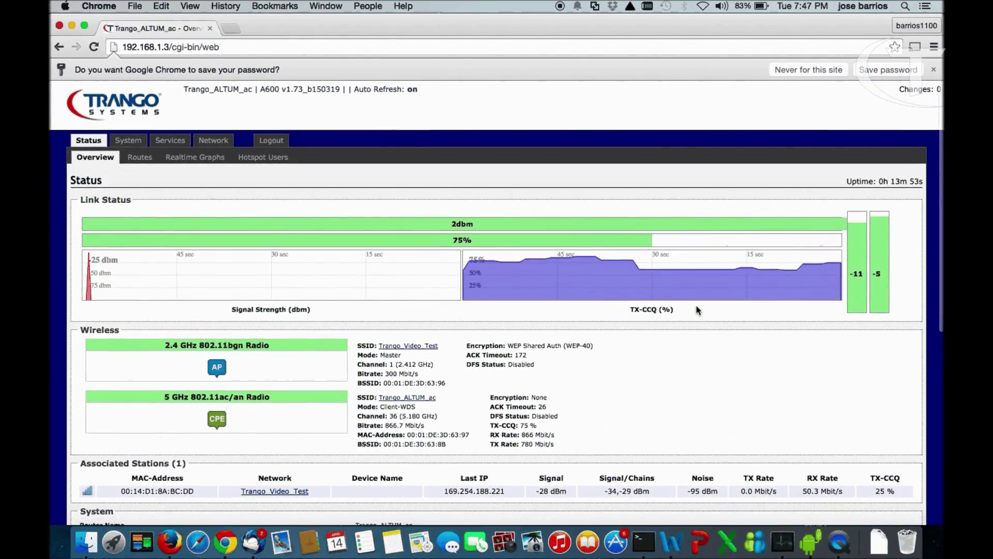